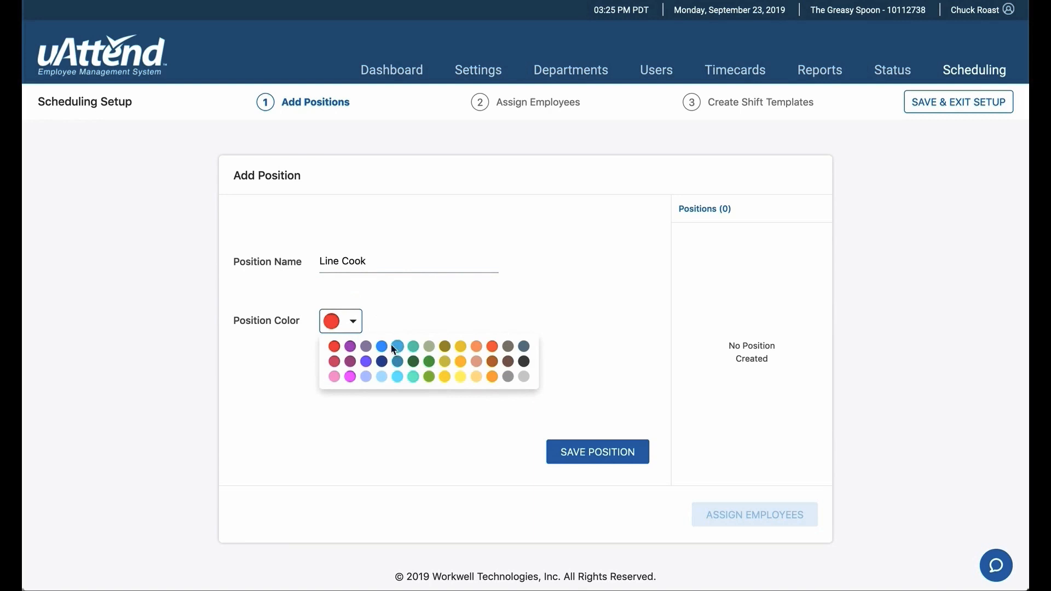
# Step: Choose bright blue as the Line Cook position's color and save the position
pyautogui.click(382, 346)
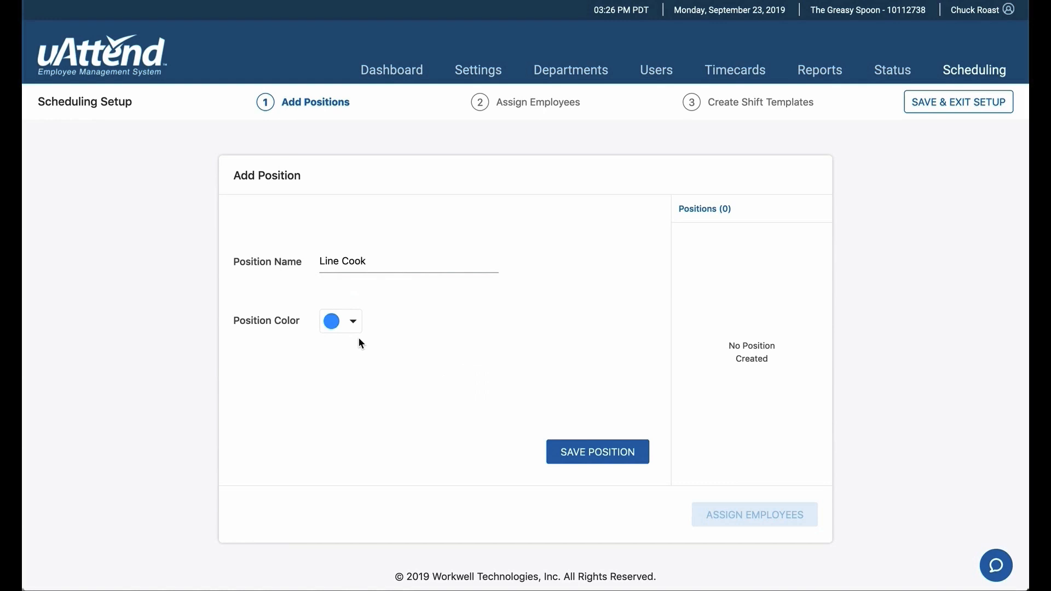
pyautogui.click(597, 453)
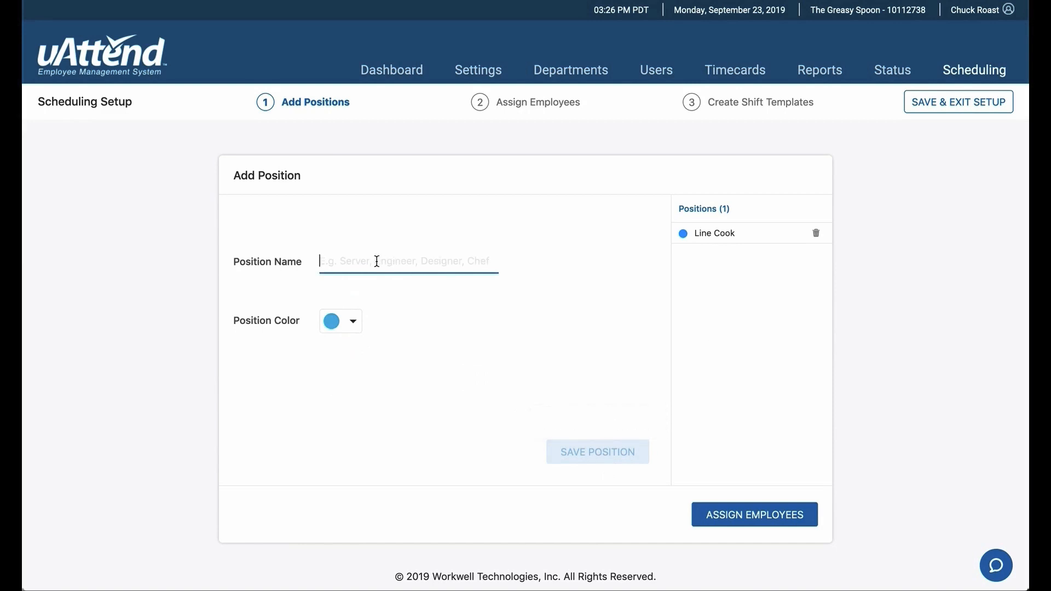
# Step: Add a position named Server with purple as its color and save it
pyautogui.write('Server')
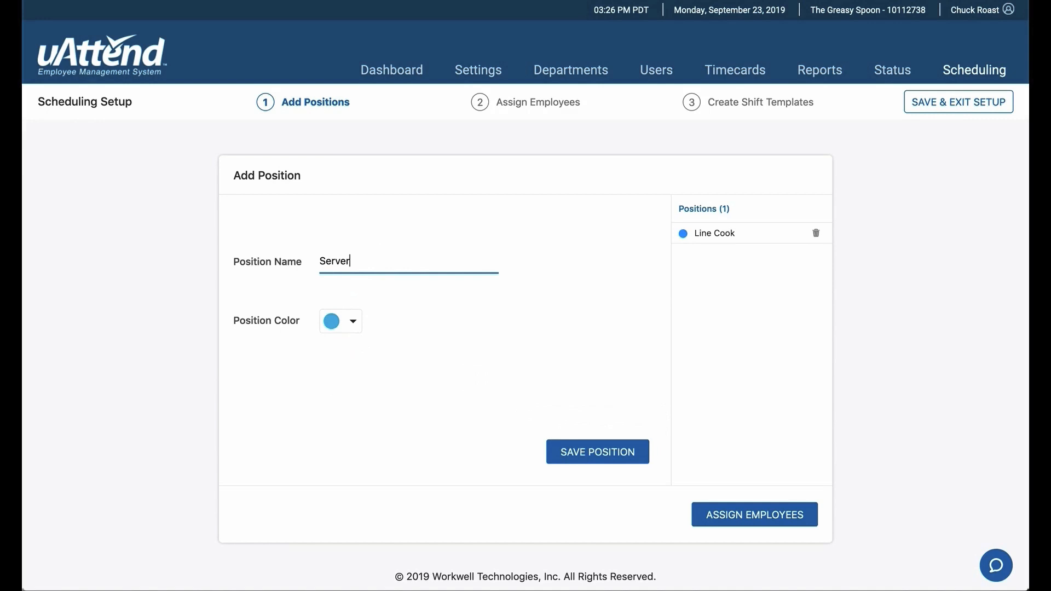
pyautogui.click(353, 323)
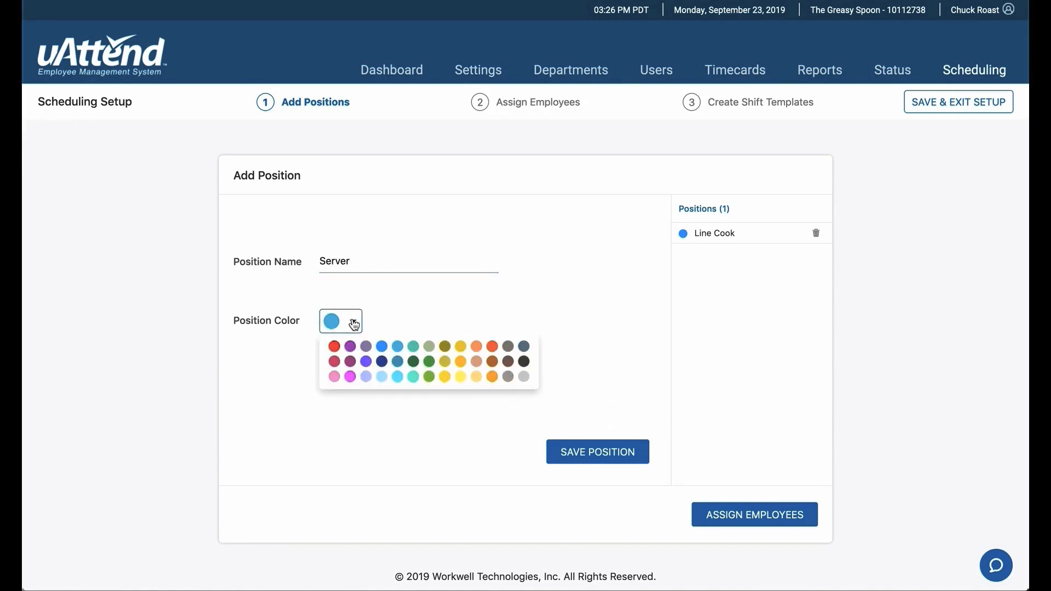
pyautogui.click(350, 346)
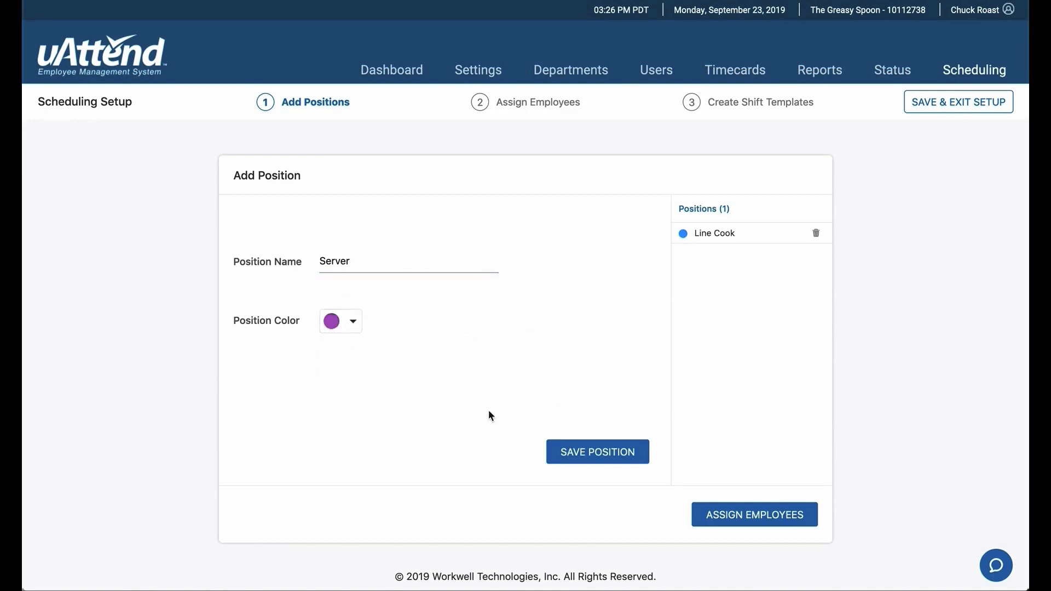
pyautogui.click(605, 459)
# Step: Add a position named Cleaning Staff with the preselected color and save it
pyautogui.click(381, 264)
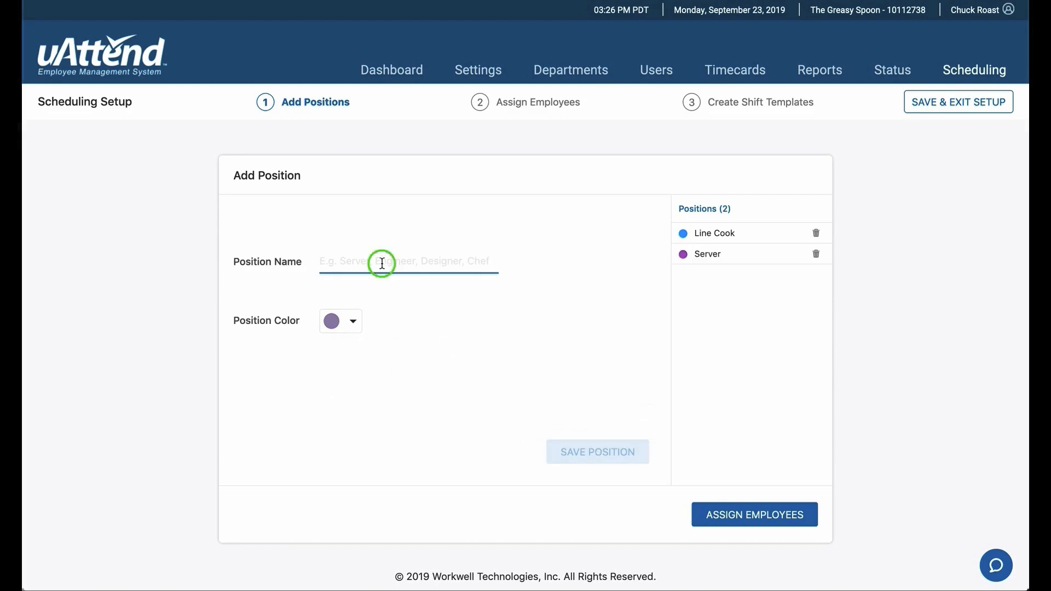
pyautogui.write('Cleaning S')
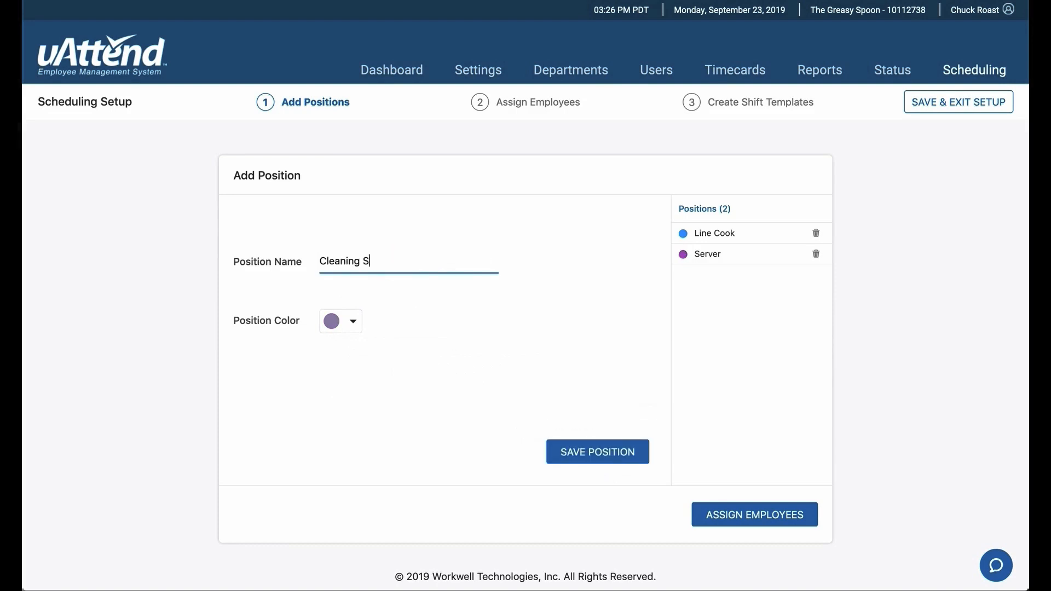
pyautogui.write('taff')
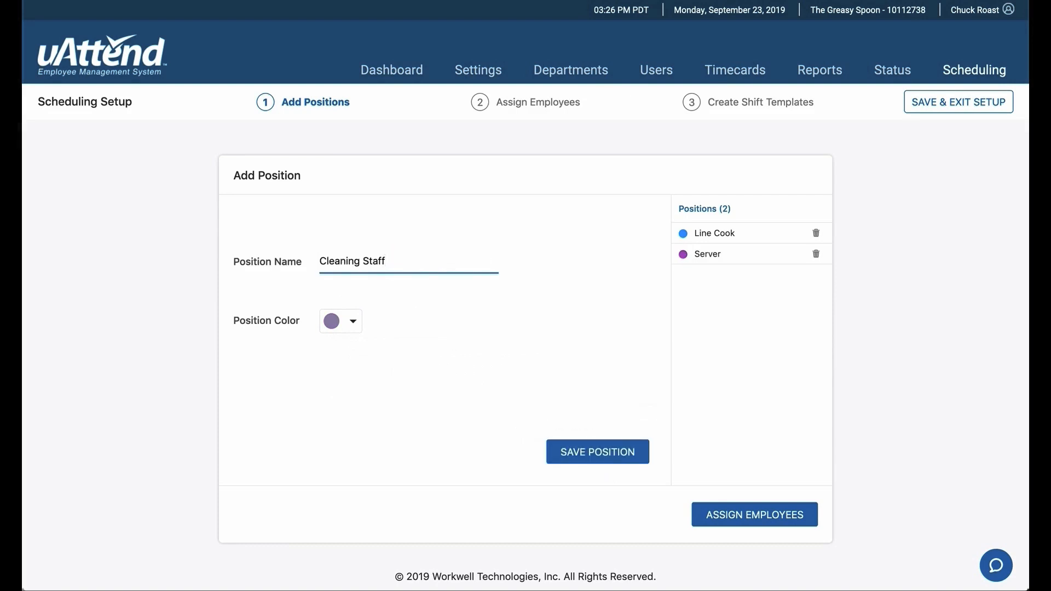
pyautogui.click(598, 456)
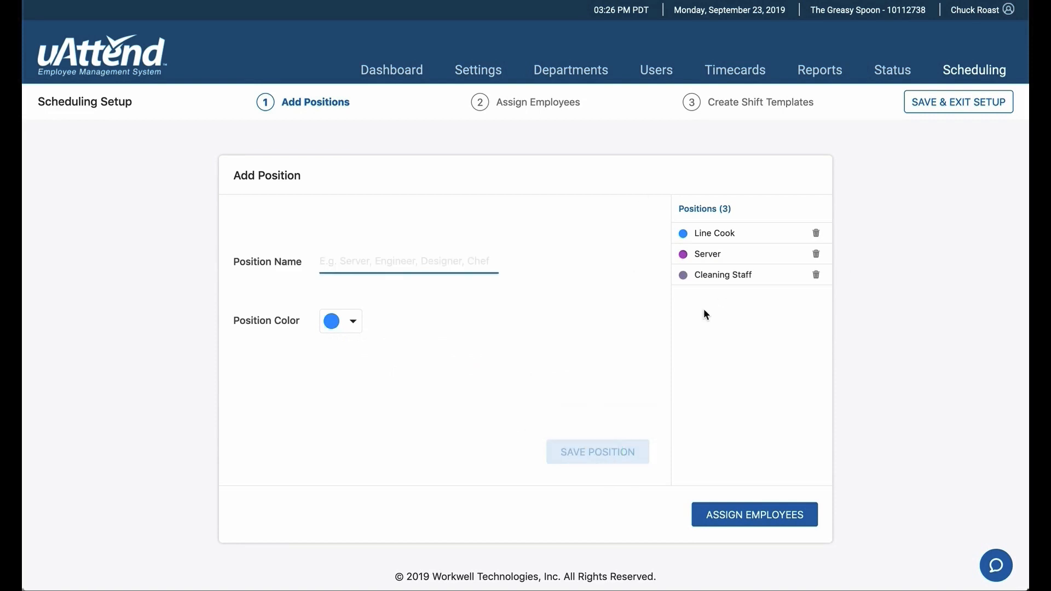
# Step: Proceed to employee assignment and give Line Cook the sixth, eighth and eleventh employees of the full list, adding and unassigning the ninth in between
pyautogui.click(753, 517)
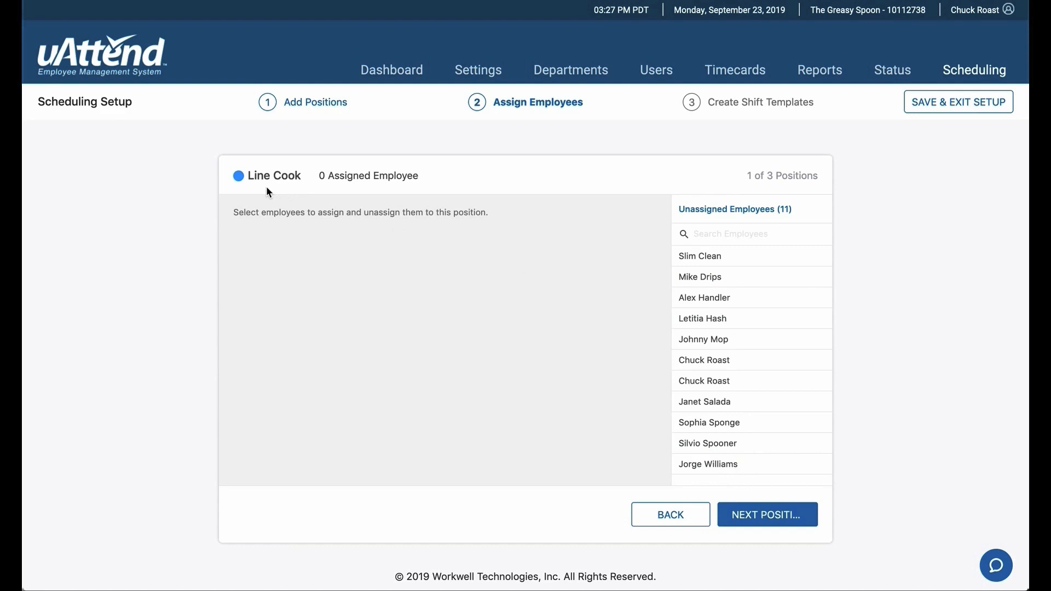
pyautogui.click(699, 360)
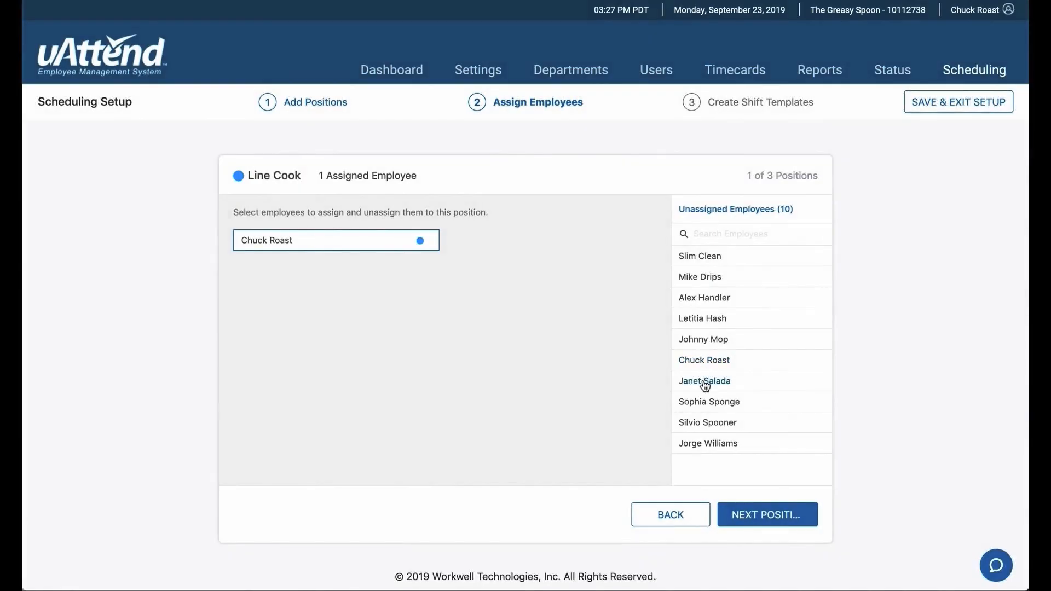
pyautogui.click(702, 381)
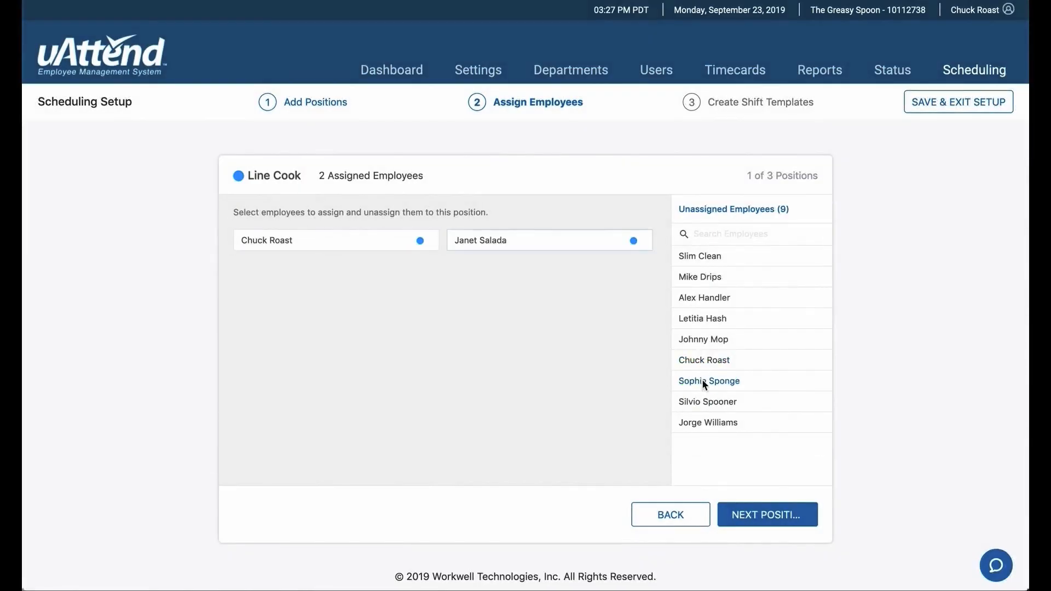
pyautogui.click(702, 381)
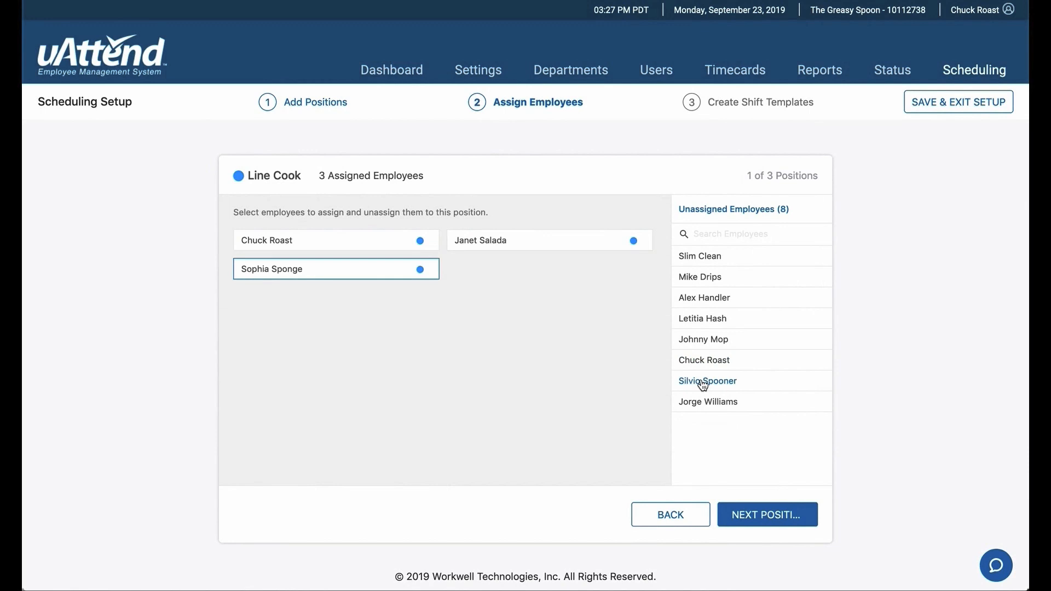
pyautogui.click(372, 273)
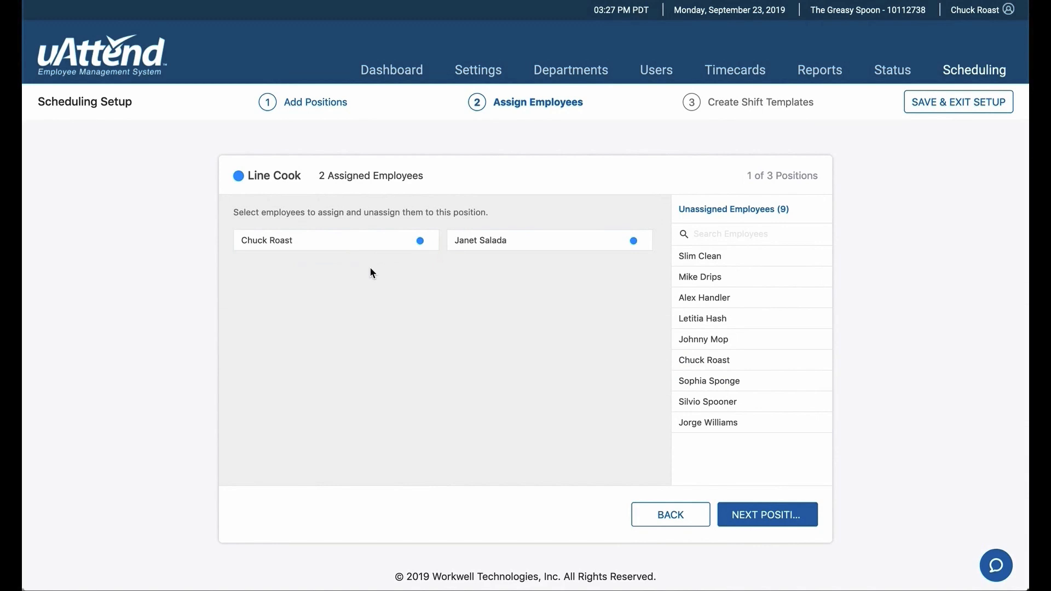
pyautogui.click(711, 424)
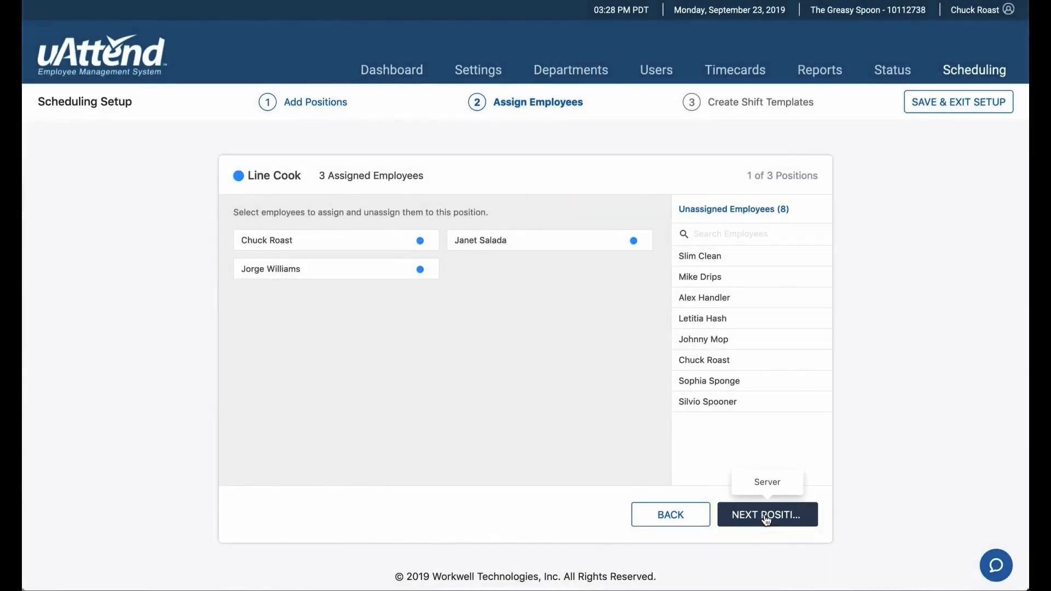
# Step: Move on to the Server position and assign the second, fourth and tenth employees of the full list
pyautogui.click(766, 515)
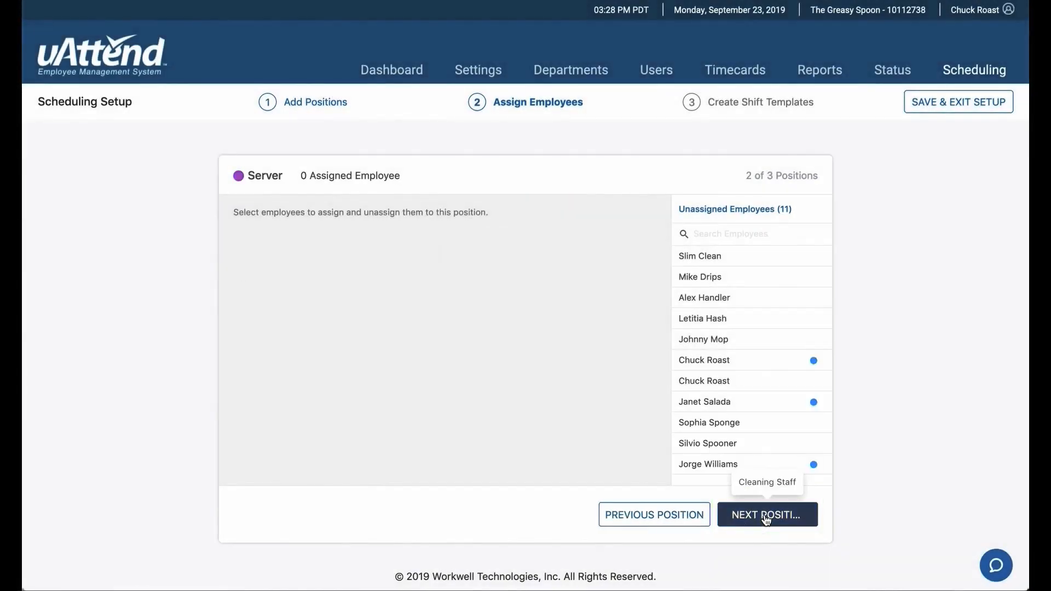
pyautogui.click(694, 278)
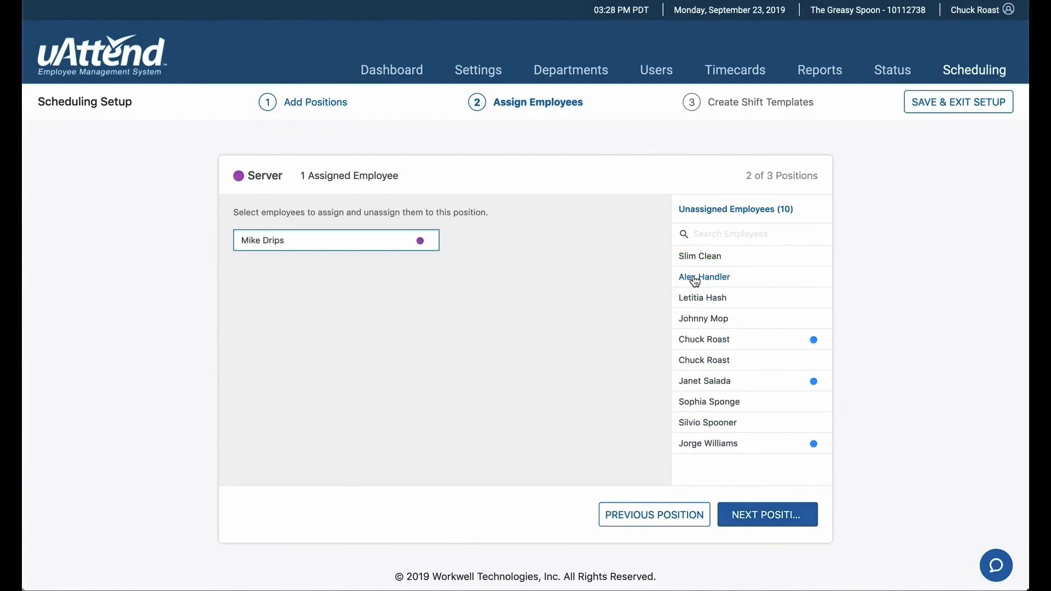
pyautogui.click(694, 299)
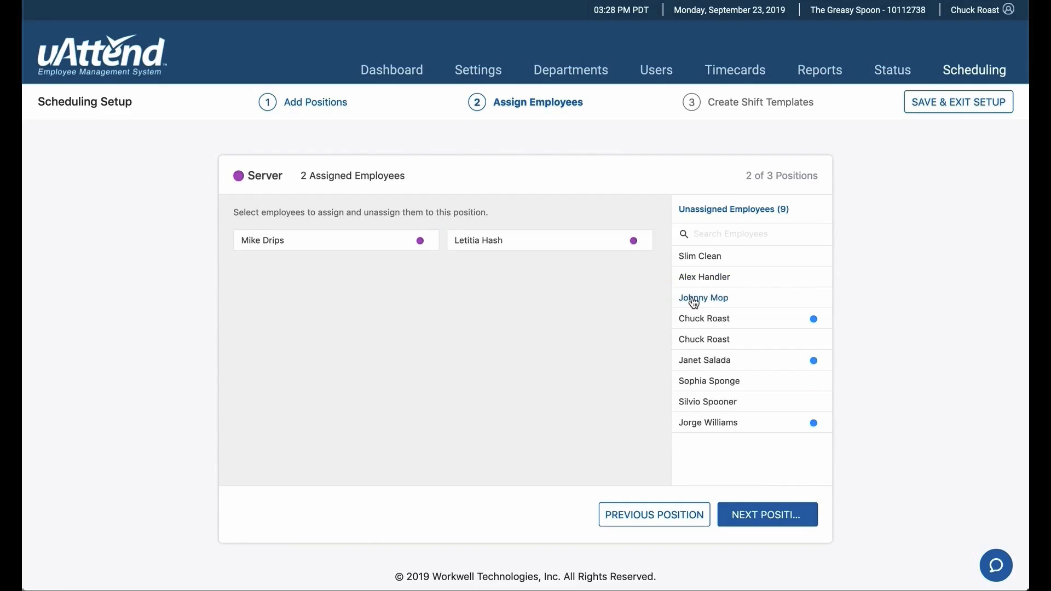
pyautogui.click(698, 399)
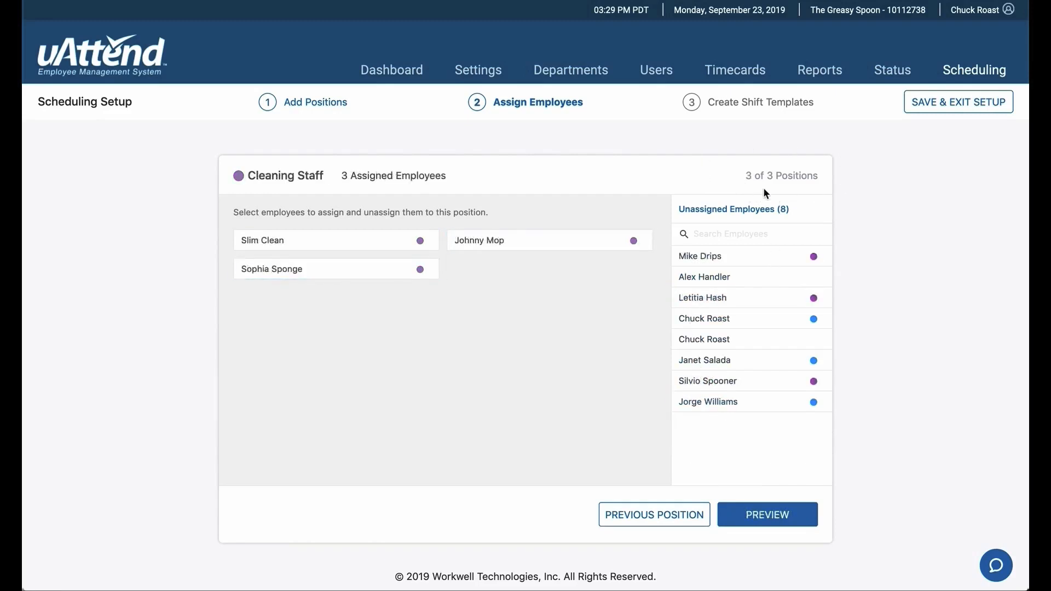
# Step: From the review of all positions, reopen Server, assign the second employee in its unassigned list, and return to the review
pyautogui.click(766, 512)
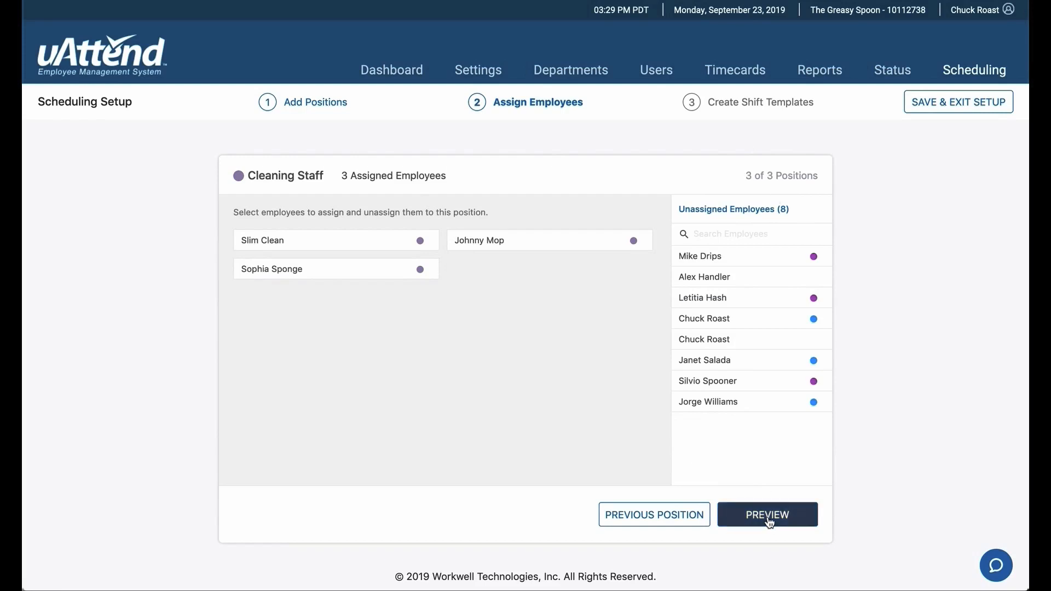
pyautogui.click(768, 520)
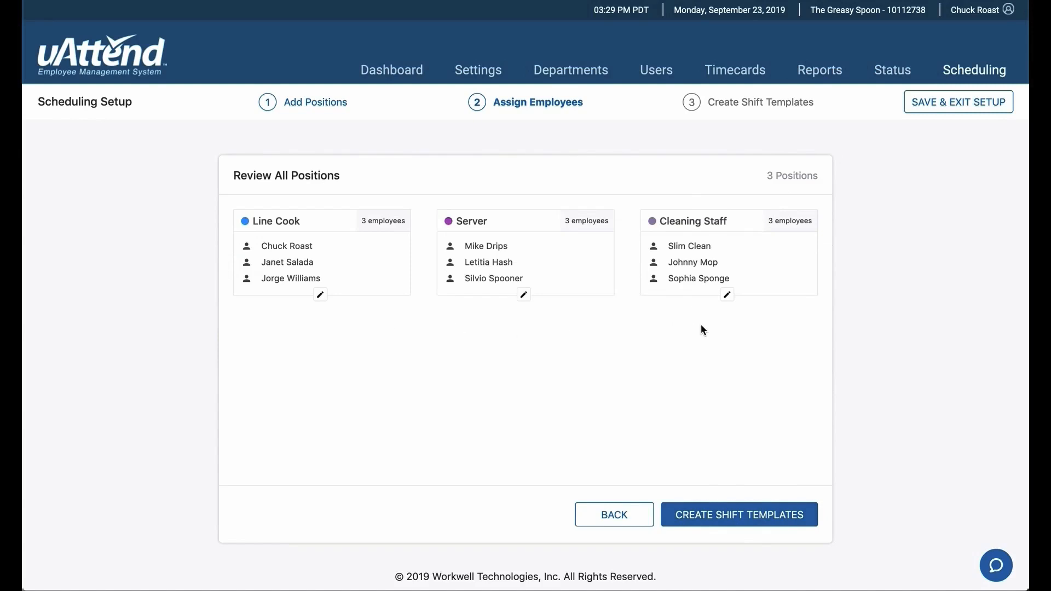
pyautogui.click(524, 294)
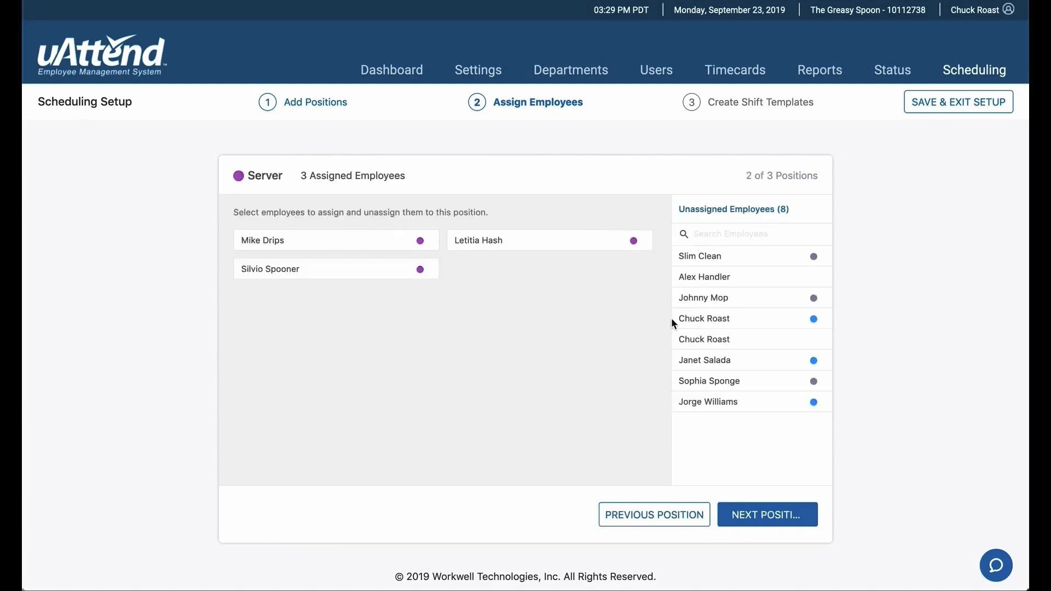
pyautogui.click(700, 277)
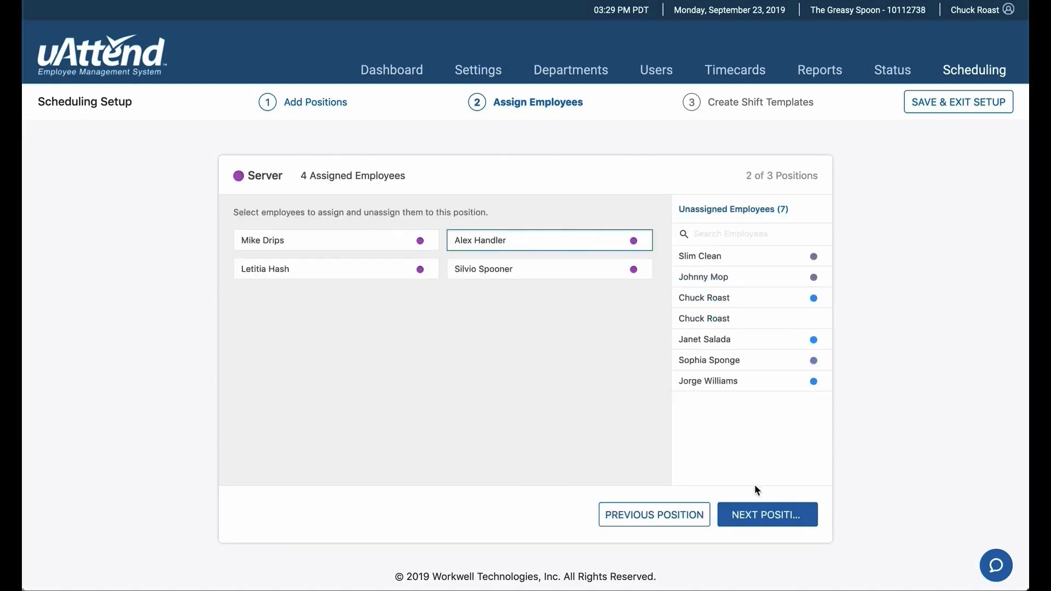
pyautogui.click(776, 517)
pyautogui.click(776, 516)
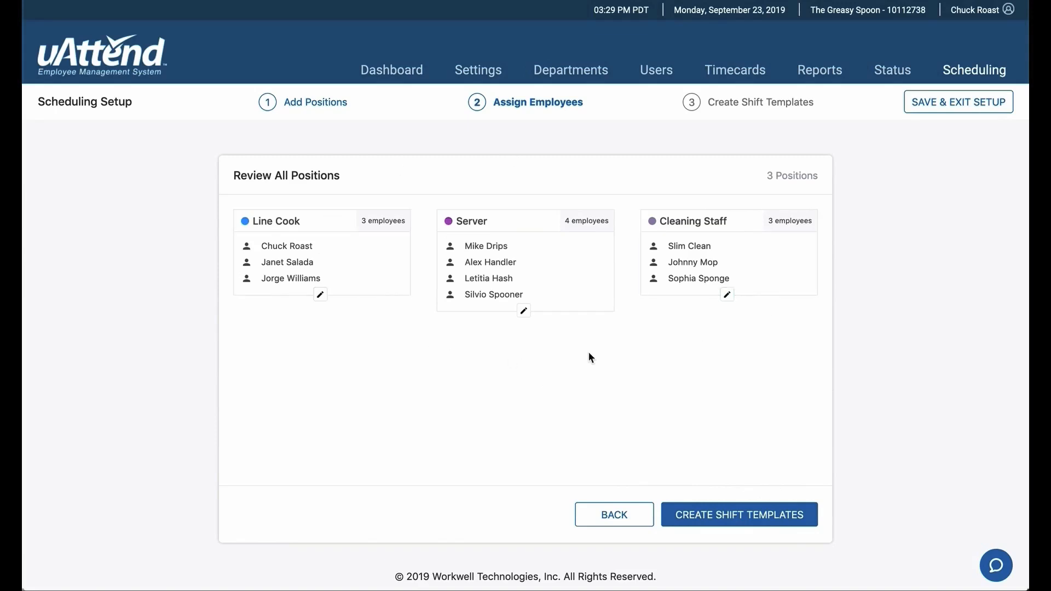
# Step: Start the Line Cook 1 shift template with 2 employees needed each day Monday to Thursday and 3 on Friday
pyautogui.click(746, 514)
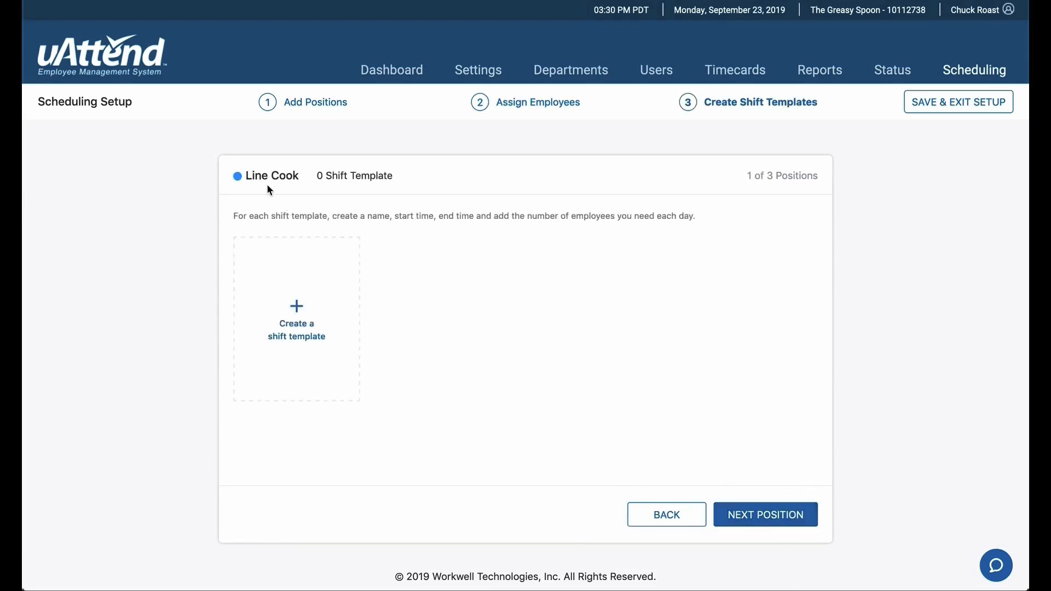
pyautogui.click(298, 312)
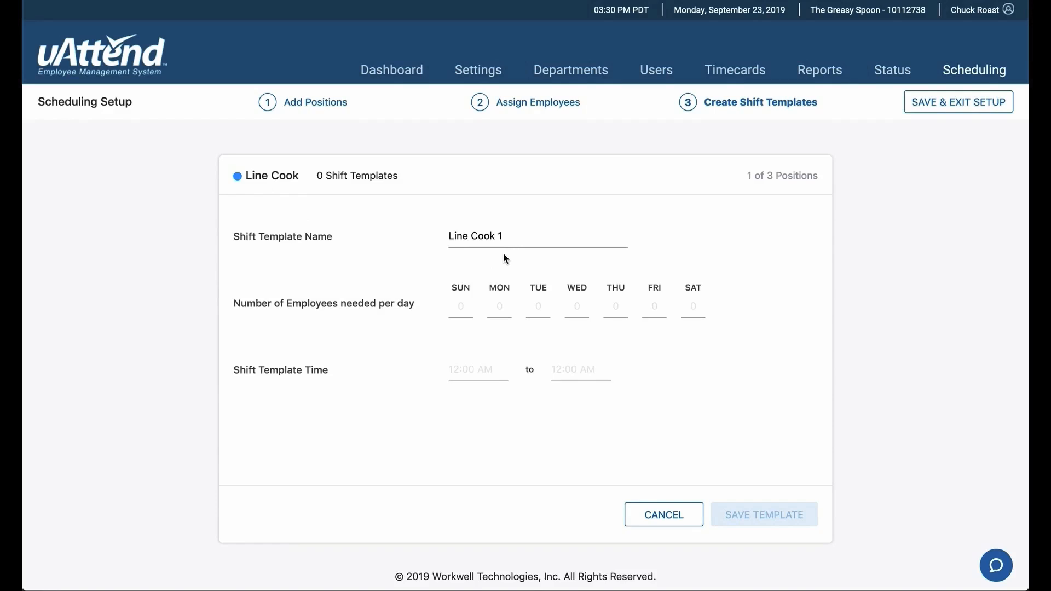
pyautogui.click(502, 305)
pyautogui.write('2')
pyautogui.click(538, 307)
pyautogui.write('2')
pyautogui.click(577, 307)
pyautogui.write('2')
pyautogui.click(610, 307)
pyautogui.write('2')
pyautogui.click(656, 305)
pyautogui.write('3')
# Step: Set the Line Cook 1 shift time from 01:00 PM to 10:00 PM and save the template
pyautogui.click(464, 370)
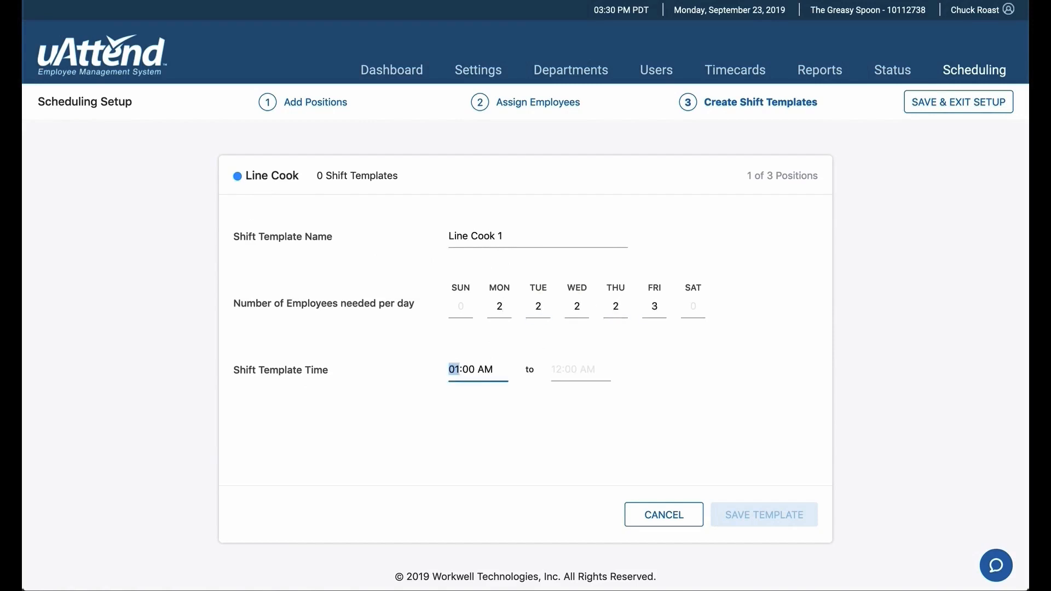
pyautogui.write('0100p')
pyautogui.click(550, 377)
pyautogui.write('10p')
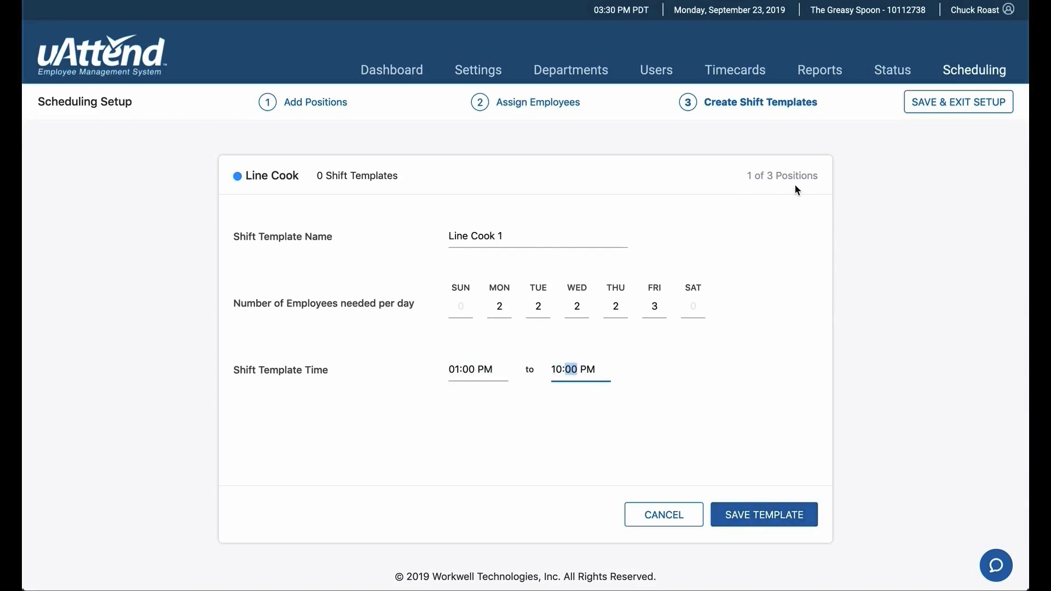
pyautogui.click(765, 524)
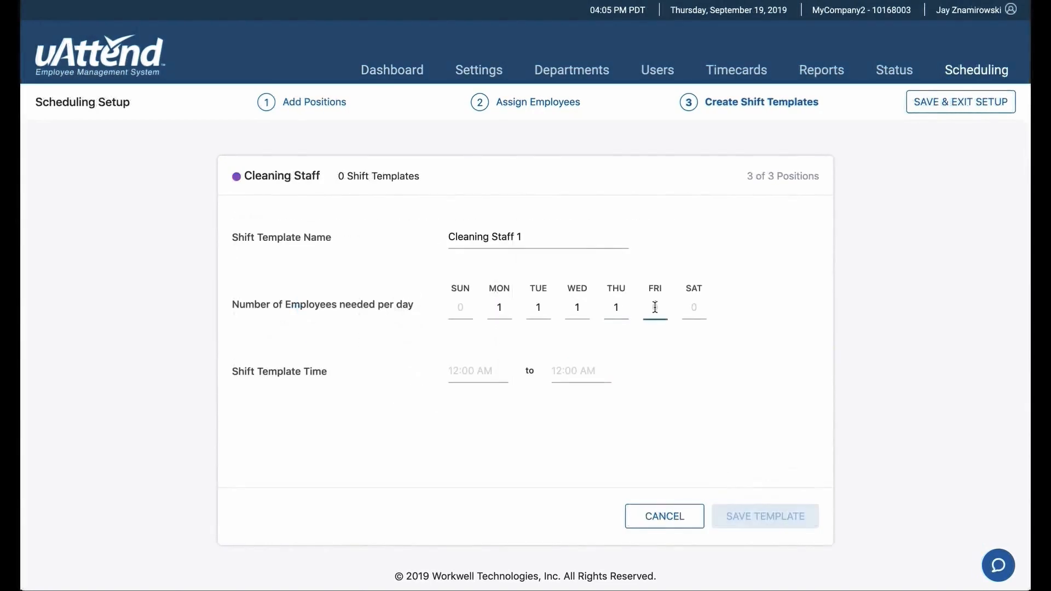
# Step: Set Friday's needed employees to 3 in the Cleaning Staff 1 shift template and complete the scheduling setup
pyautogui.write('3')
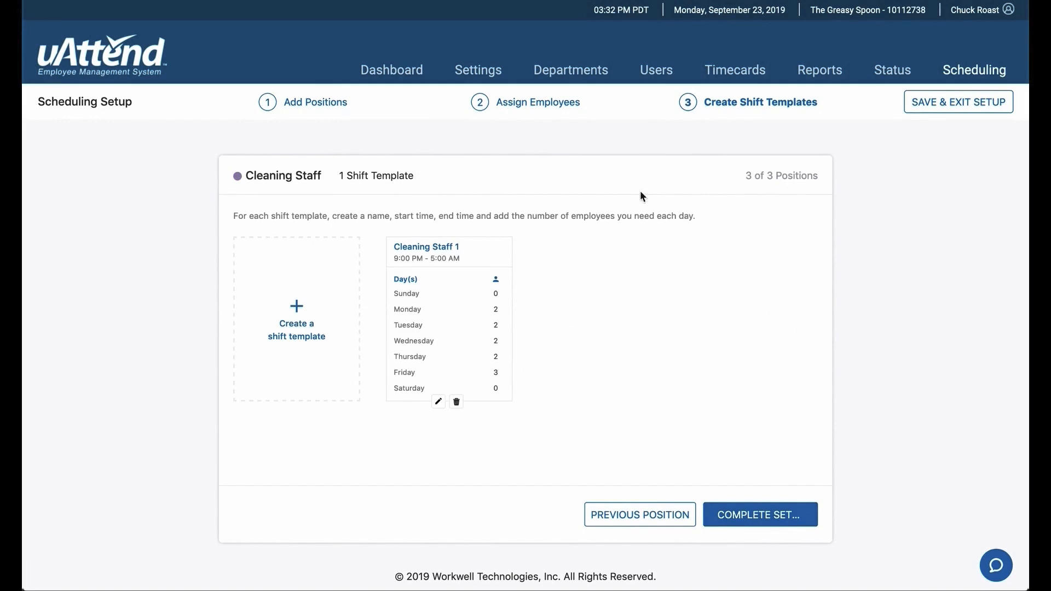
pyautogui.click(777, 518)
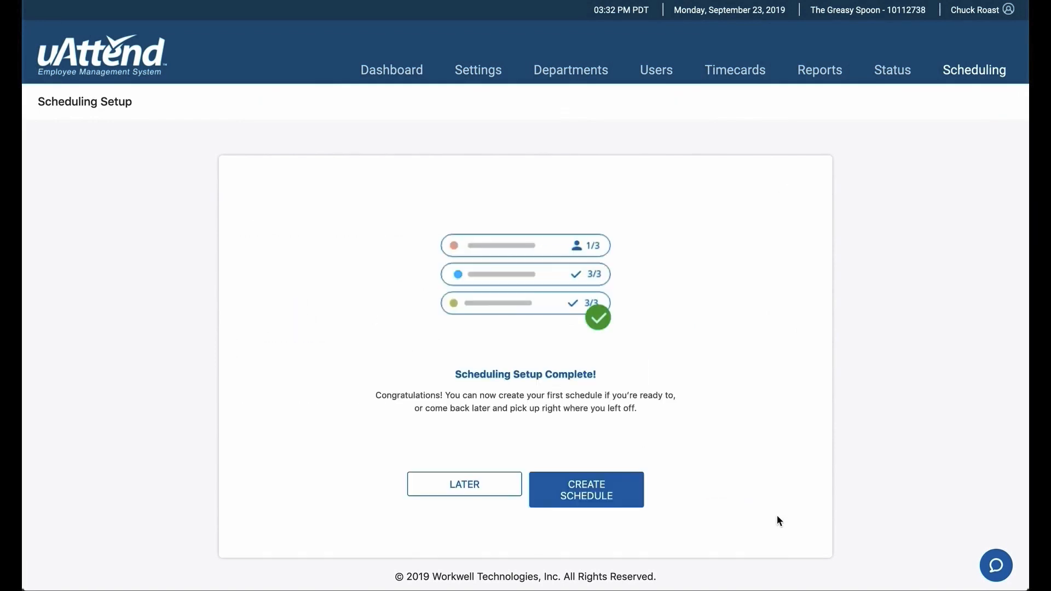